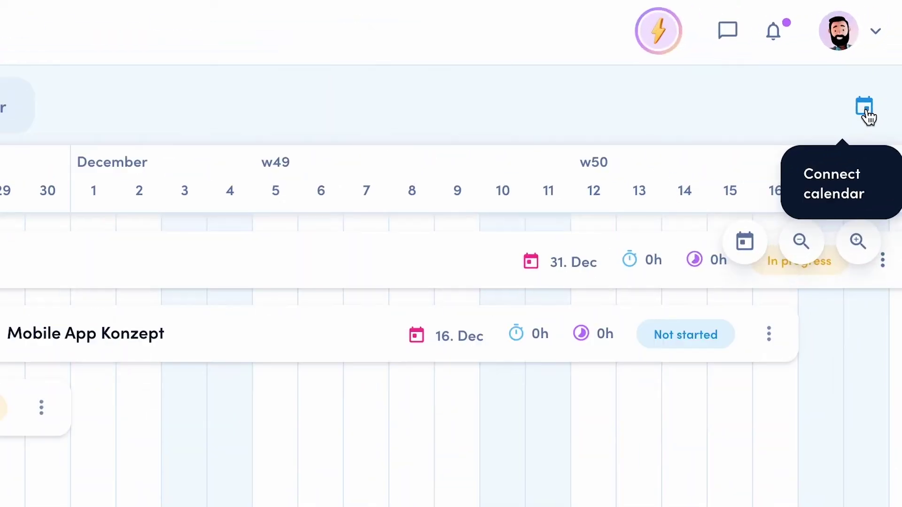
Step: Check the calendar integration options, then set Carla's Friday capacity to 0 hours
click(865, 107)
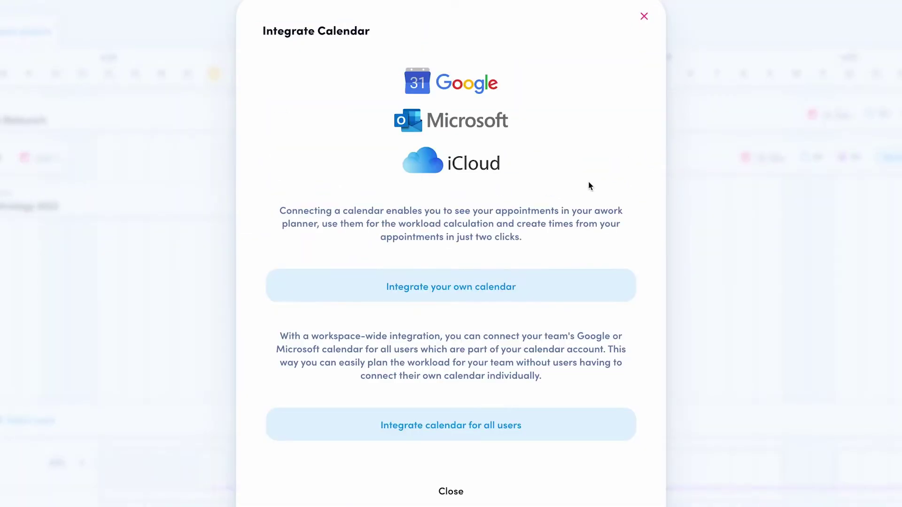
click(451, 286)
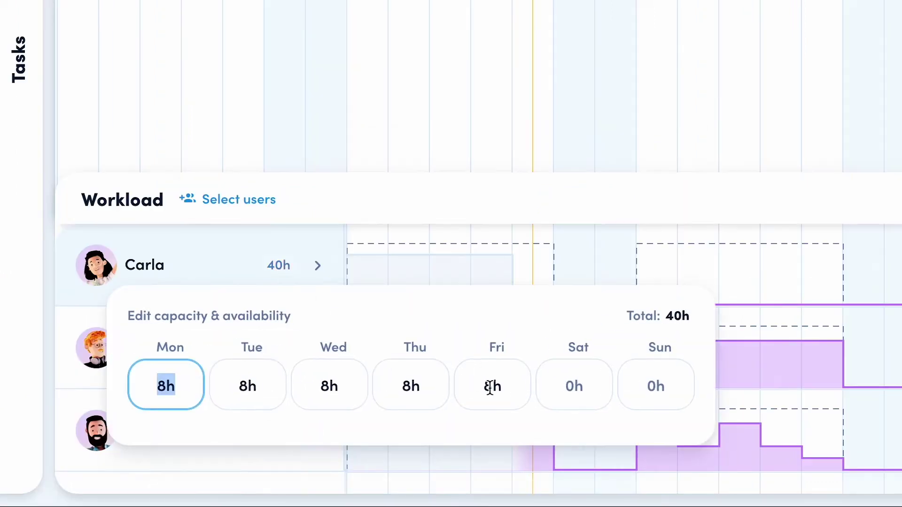
double_click(493, 387)
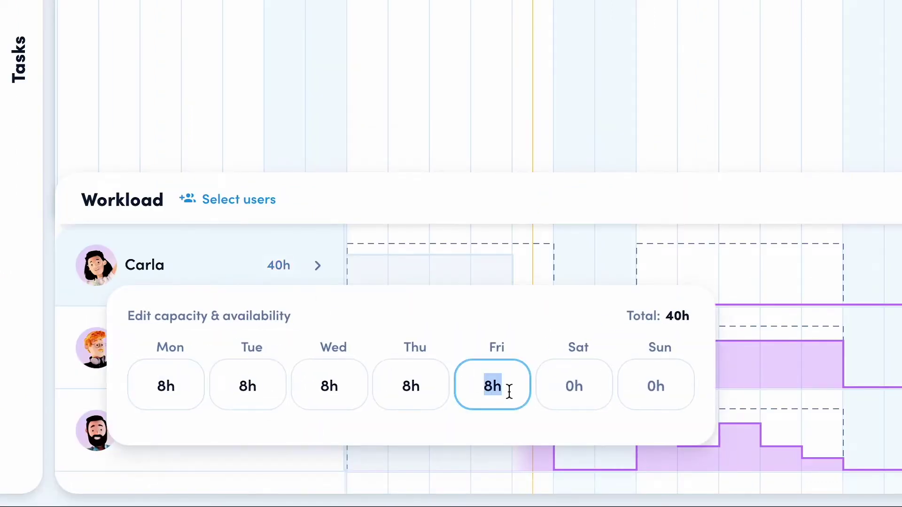
text(0)
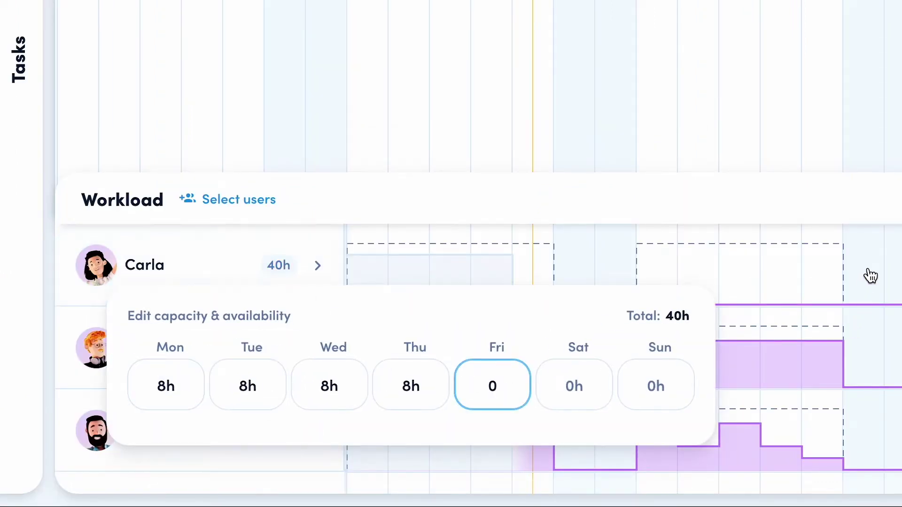
key(Return)
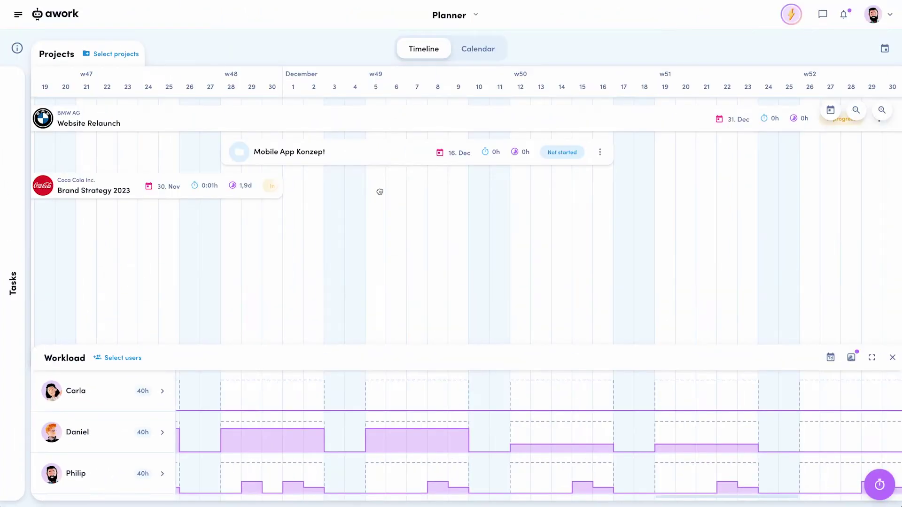
Step: Create a Webshop project for client WeWork Inc. spanning 5–23 December 2022
drag(373, 184, 746, 183)
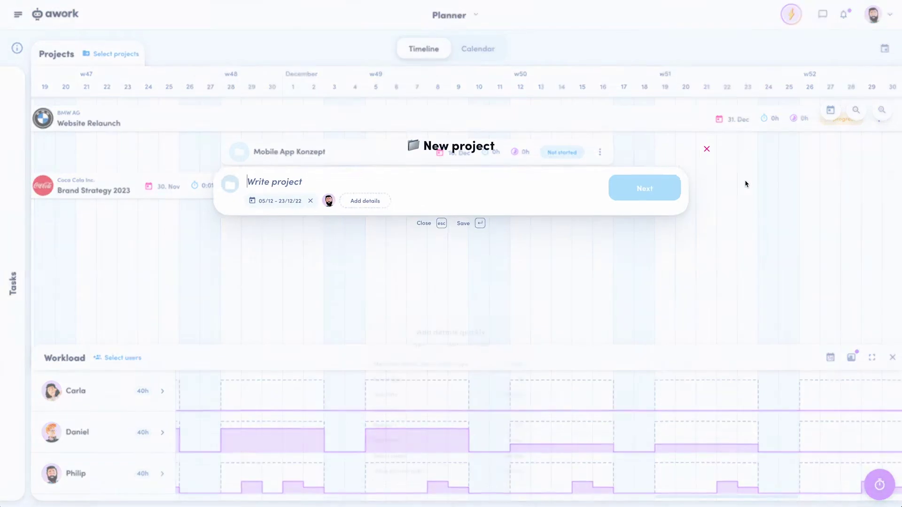
text(Webs)
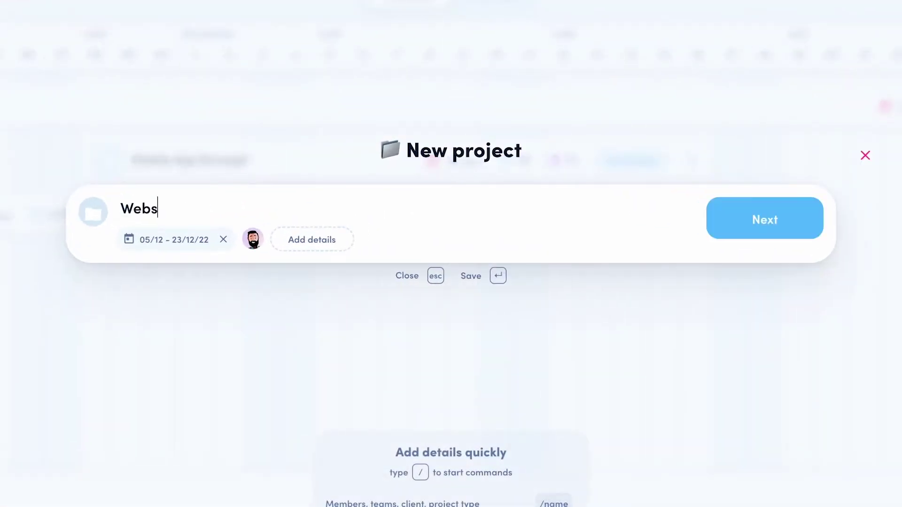
text(hop )
text(/we)
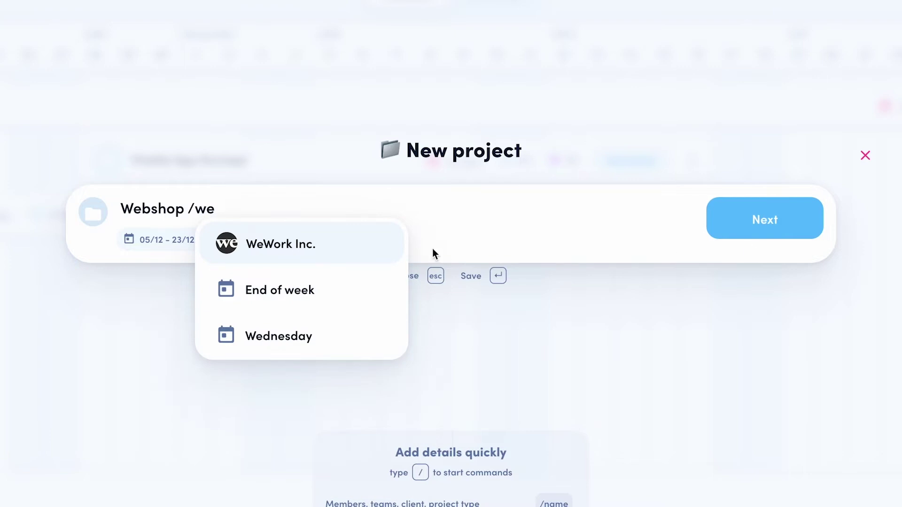
click(281, 244)
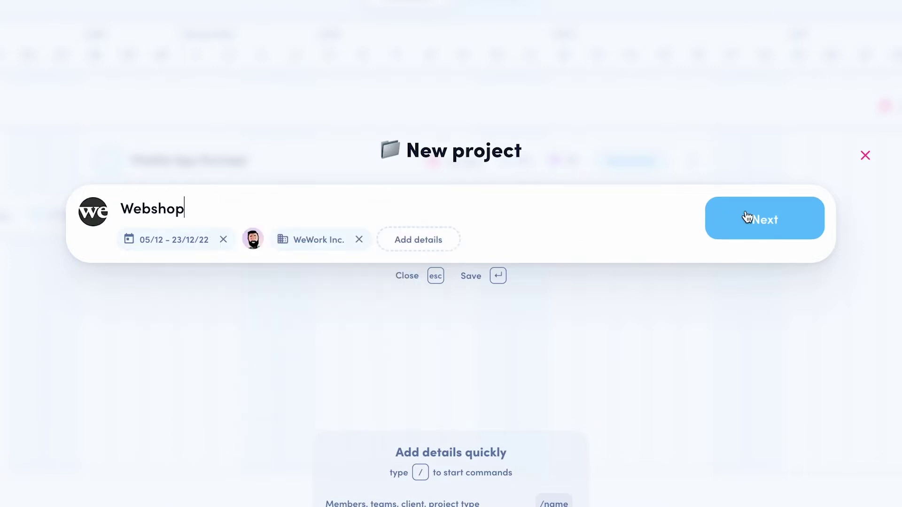
click(765, 219)
click(695, 187)
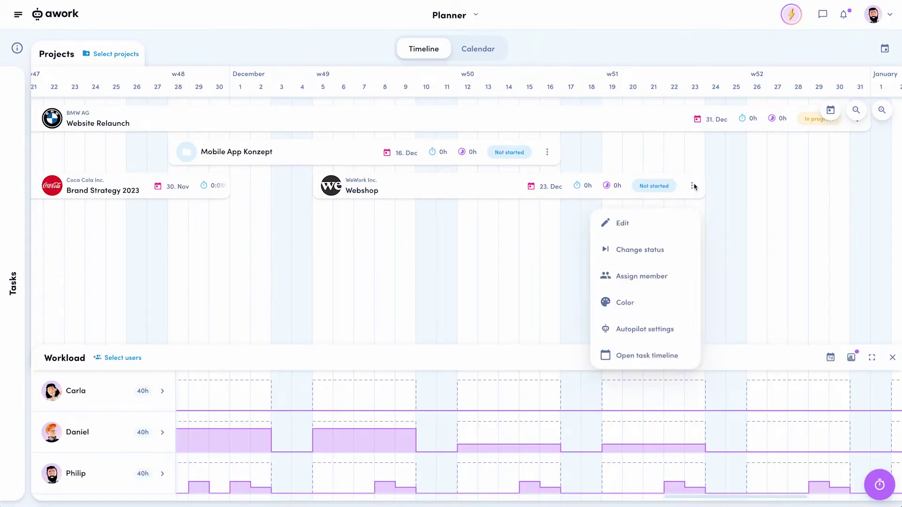
Step: Select Carla and Daniel as additional Webshop project members and save
click(669, 274)
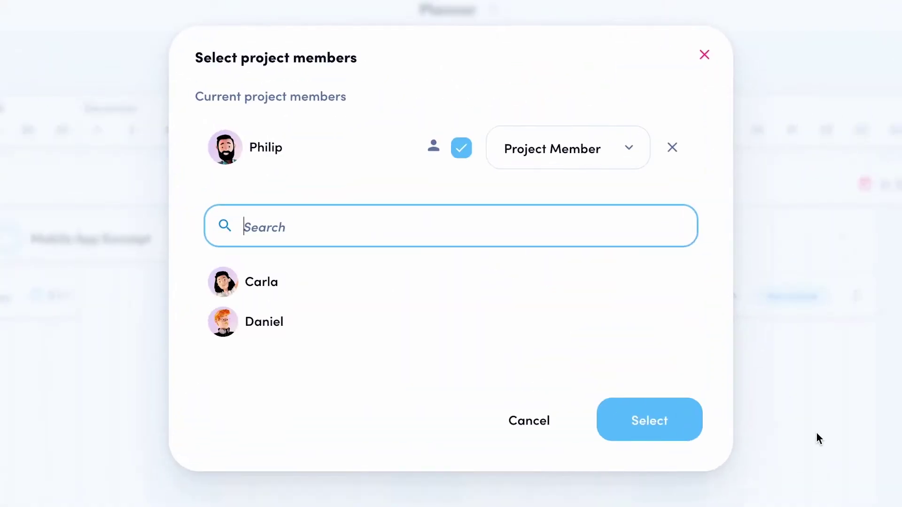
click(504, 285)
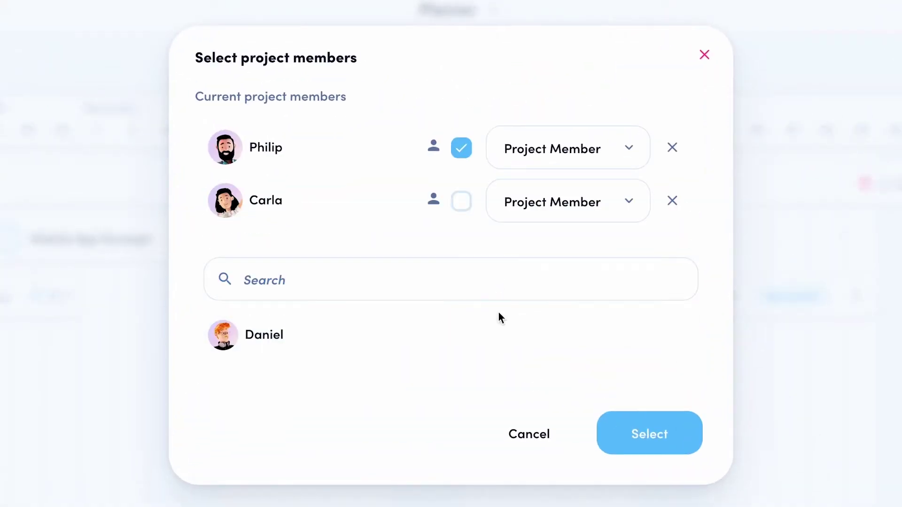
click(499, 331)
click(623, 463)
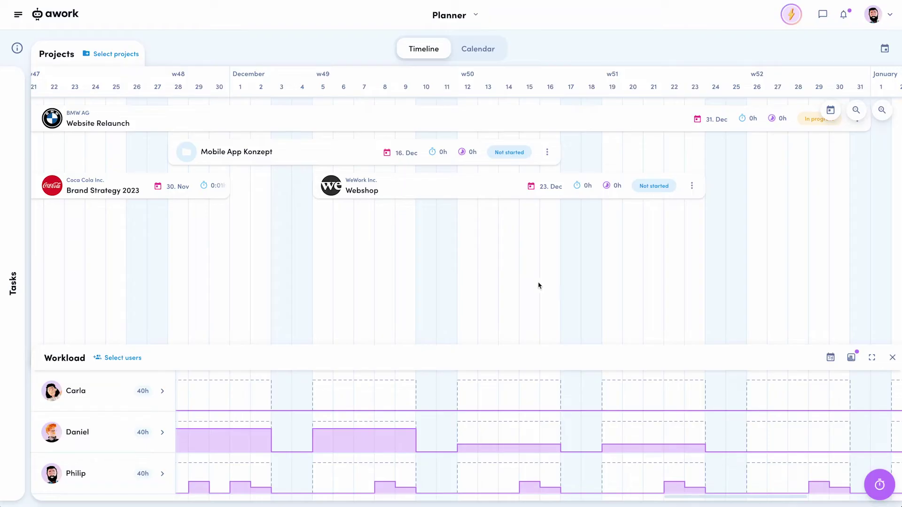
Step: On the Webshop timeline, add a green 'Go Live' milestone on 19 December
click(373, 193)
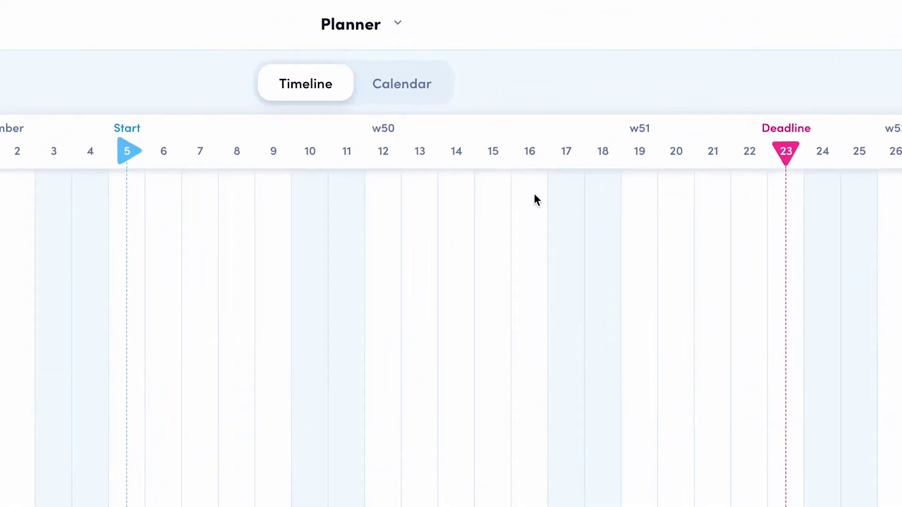
click(645, 164)
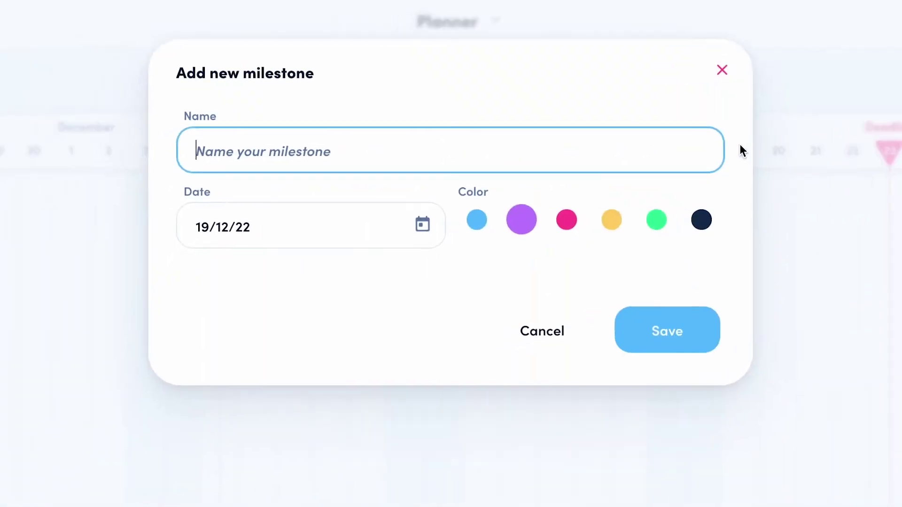
text(Go Liv)
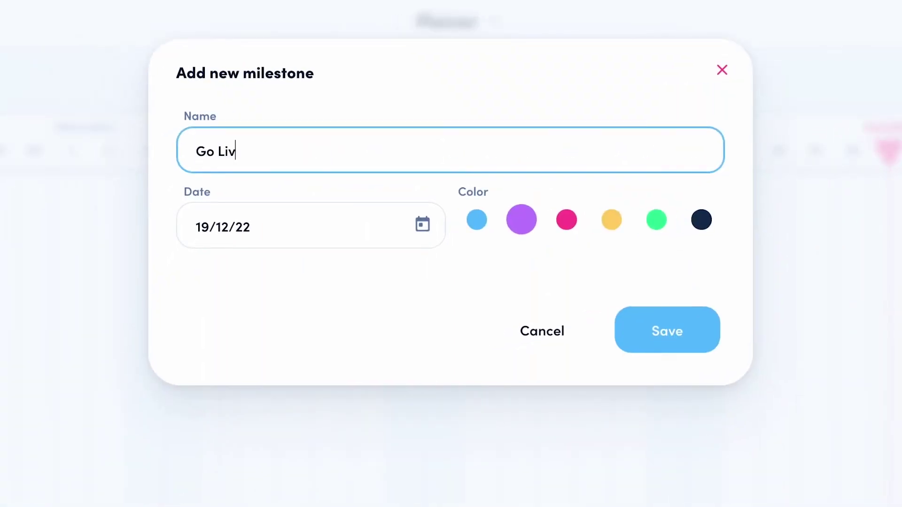
text(e)
click(656, 220)
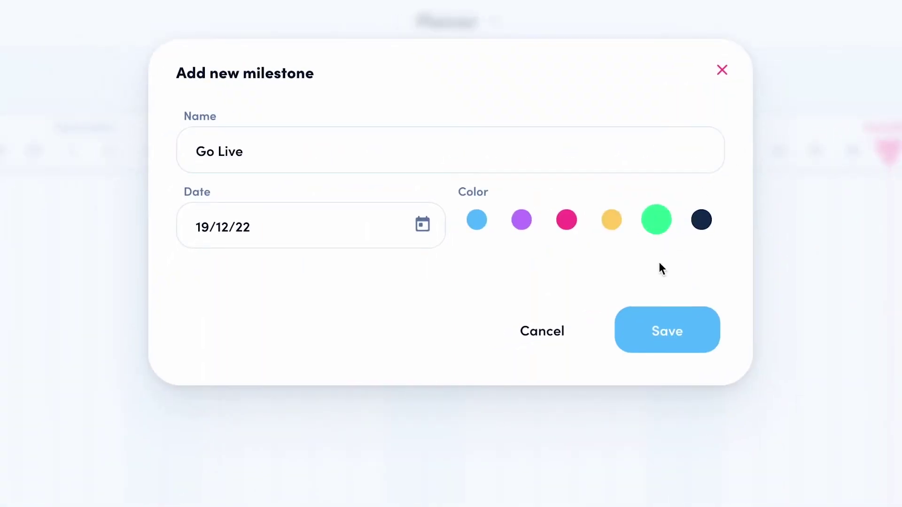
click(666, 328)
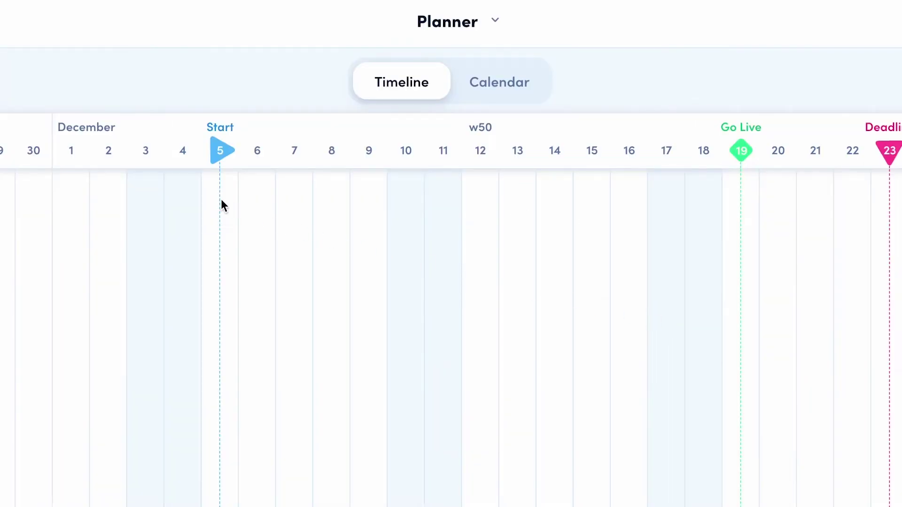
Step: Create a 60h Webshop booking for Daniel spanning 5 to 23 December
drag(221, 199, 892, 205)
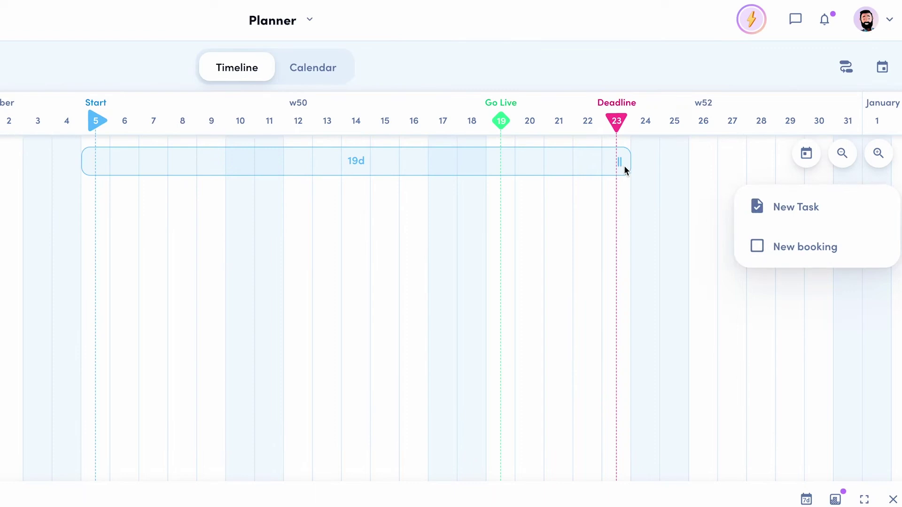
click(760, 247)
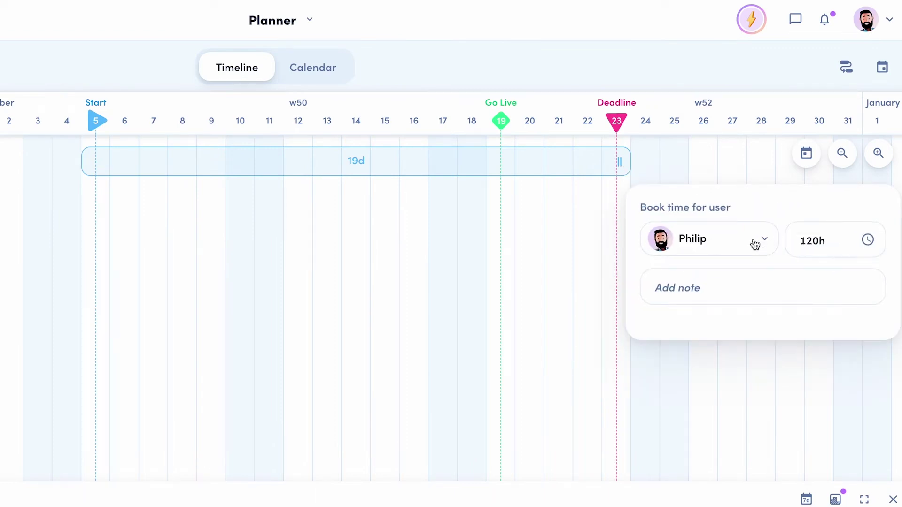
click(755, 244)
click(733, 312)
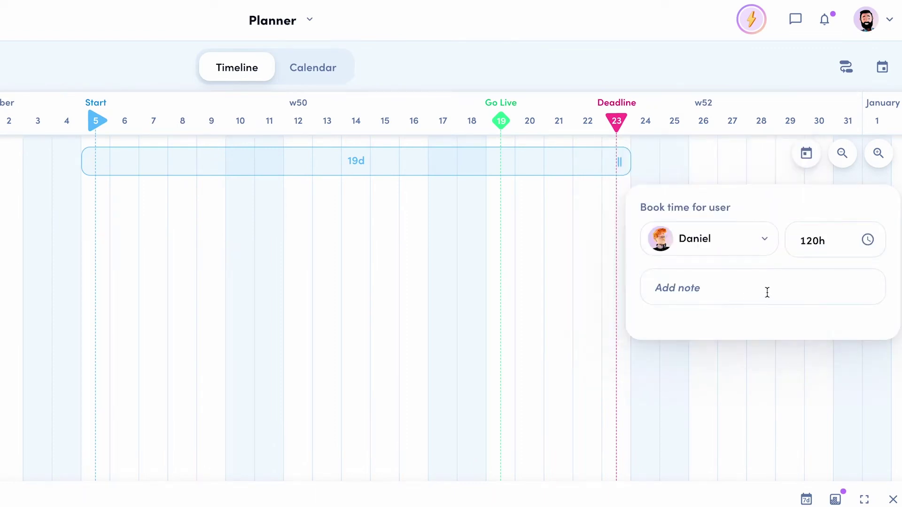
double_click(813, 241)
text(60)
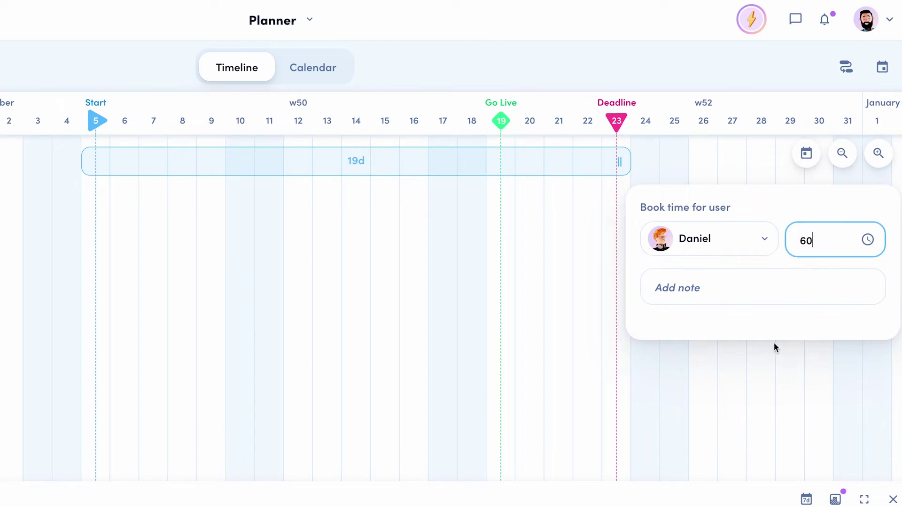
click(765, 367)
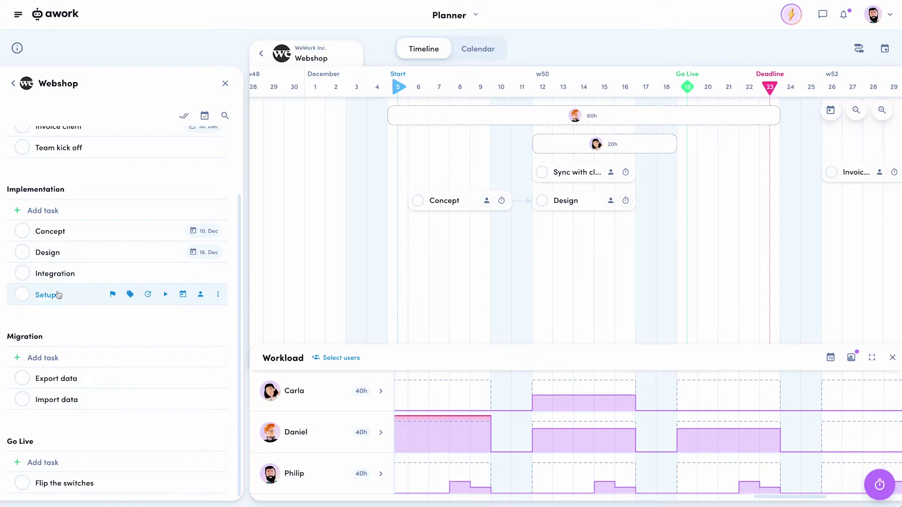
Step: Schedule Setup on 16 December after Design, assign Philip, and plan 2d 4h
drag(58, 295, 586, 228)
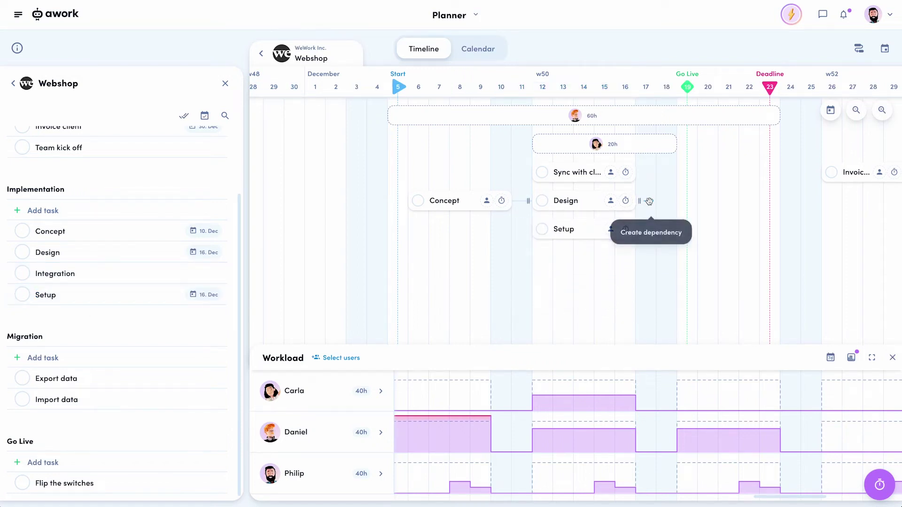
drag(647, 202, 576, 231)
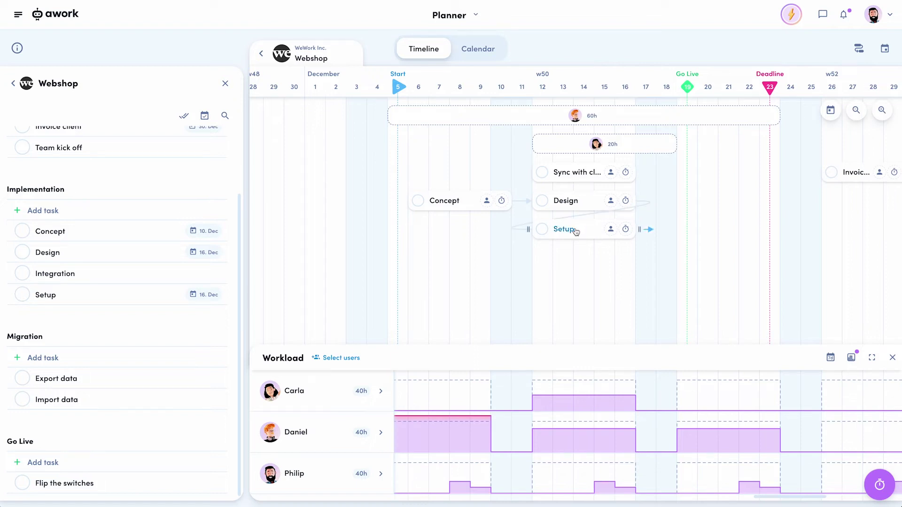
click(611, 228)
click(578, 431)
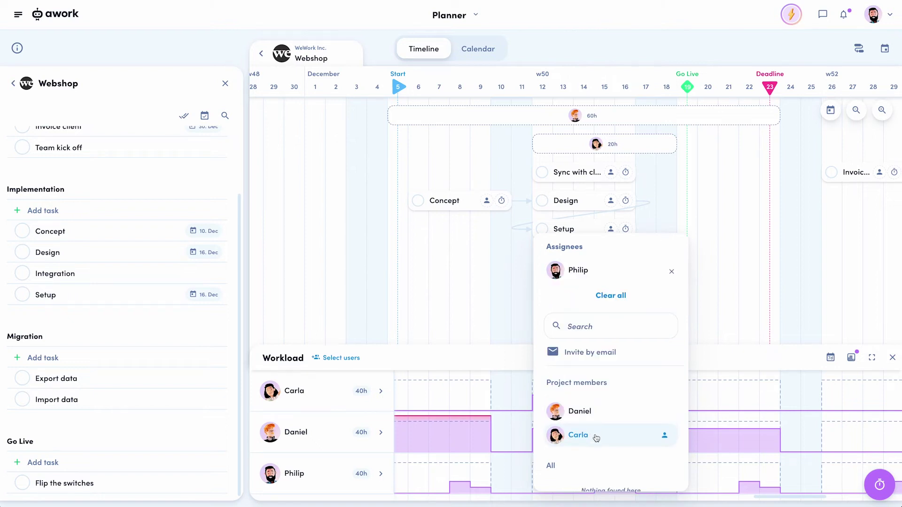
click(720, 273)
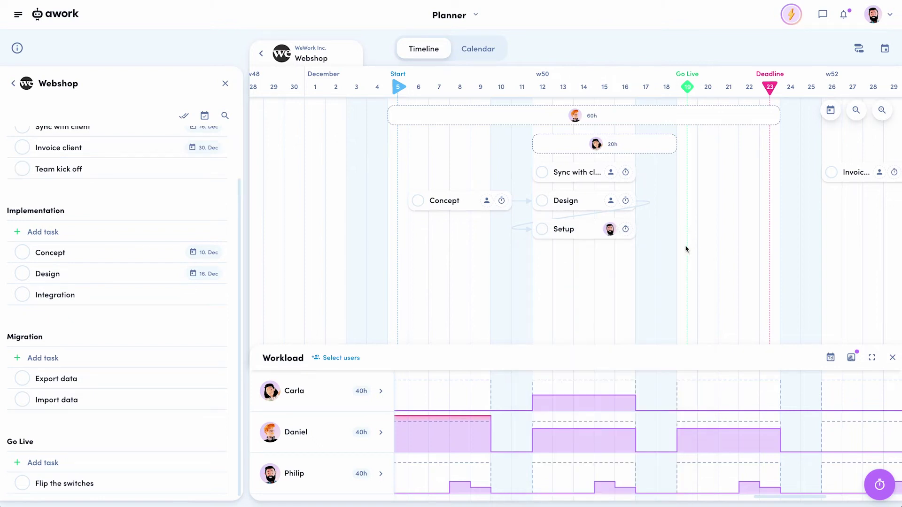
click(627, 229)
text(2)
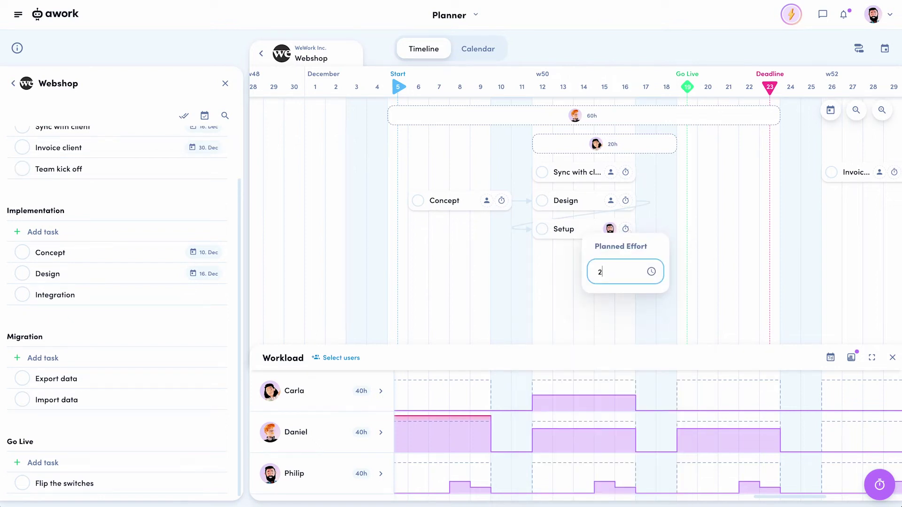
key(Return)
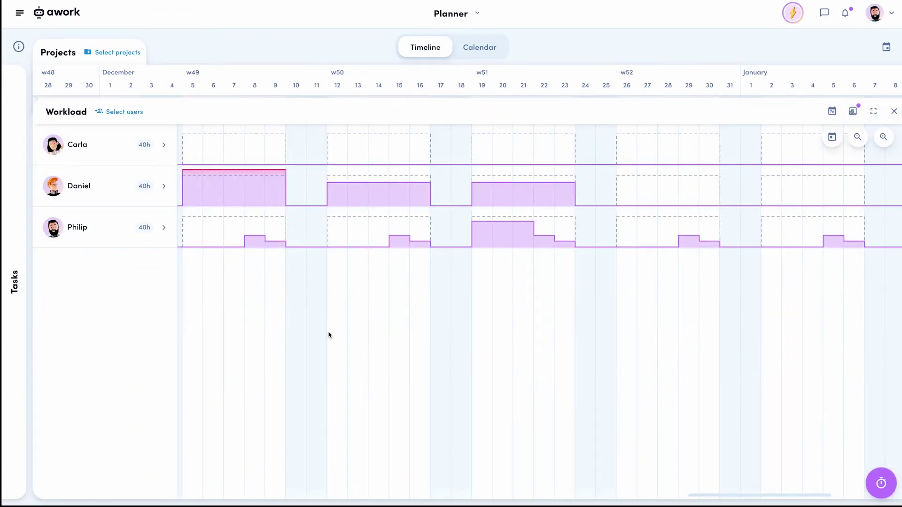
Step: Place the Urgent !! Mobile bug task on Carla's row with 20h planned effort
click(163, 145)
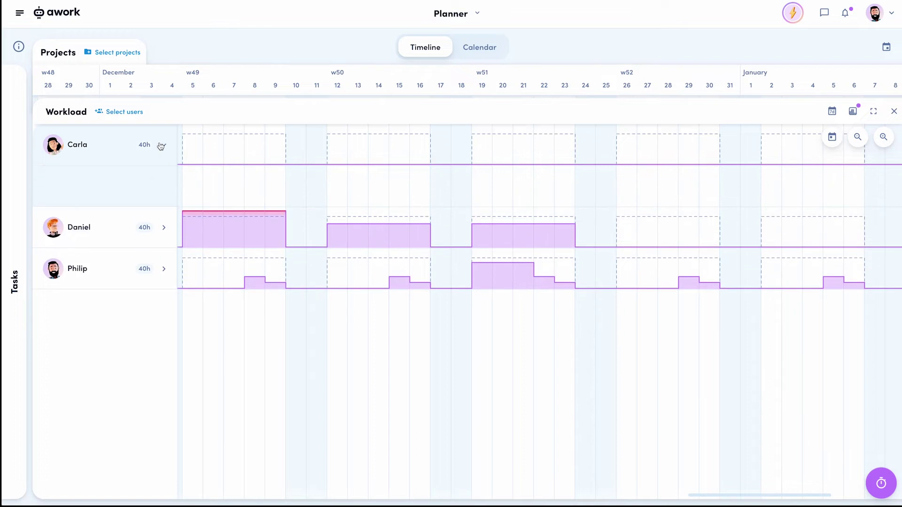
click(14, 282)
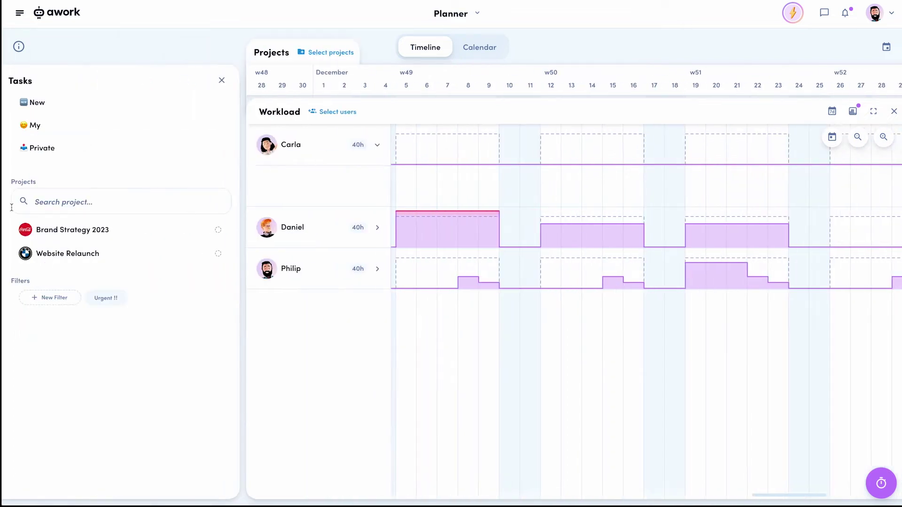
click(105, 297)
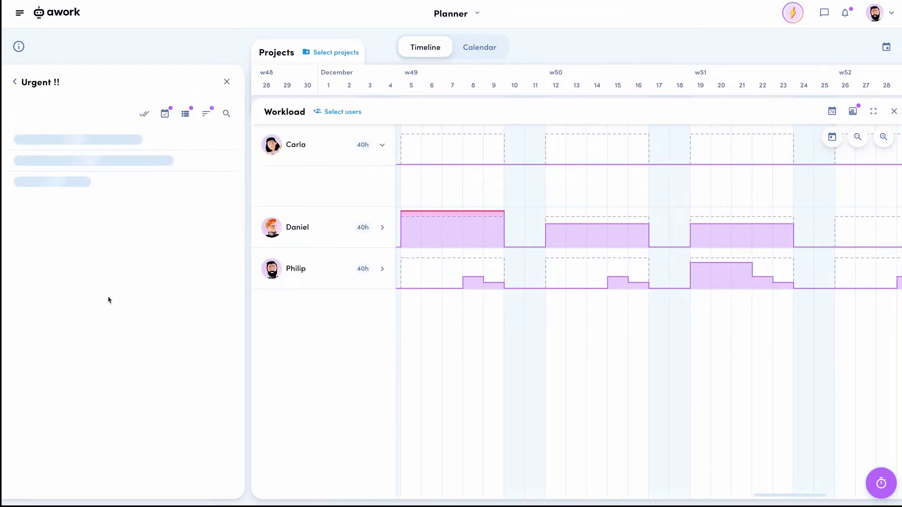
mouse_move(188, 211)
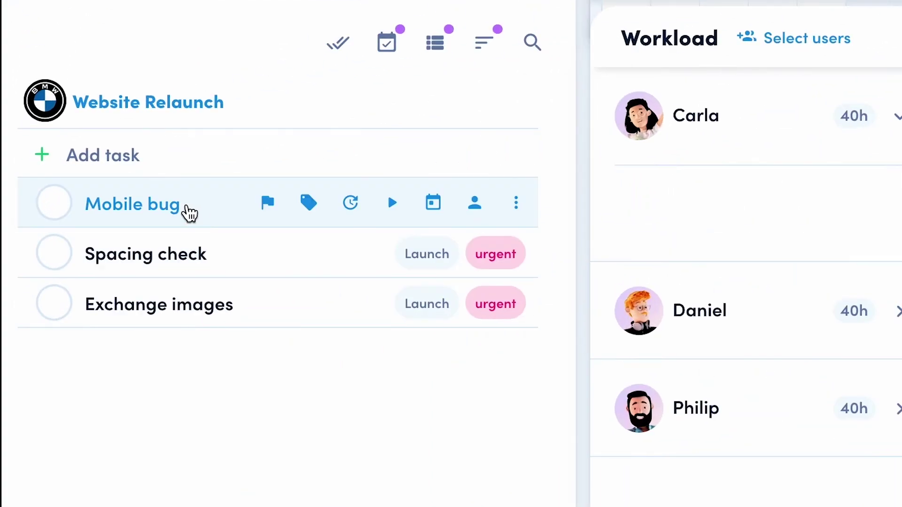
drag(189, 212, 377, 332)
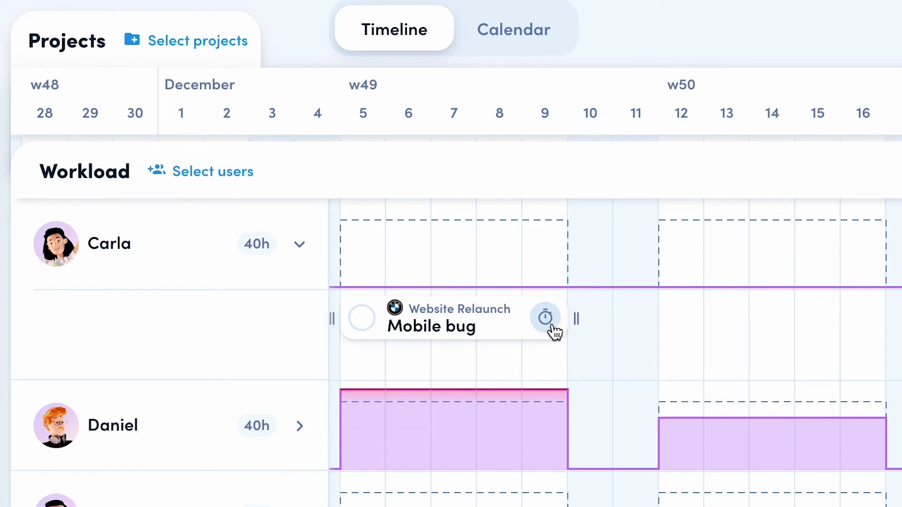
click(546, 318)
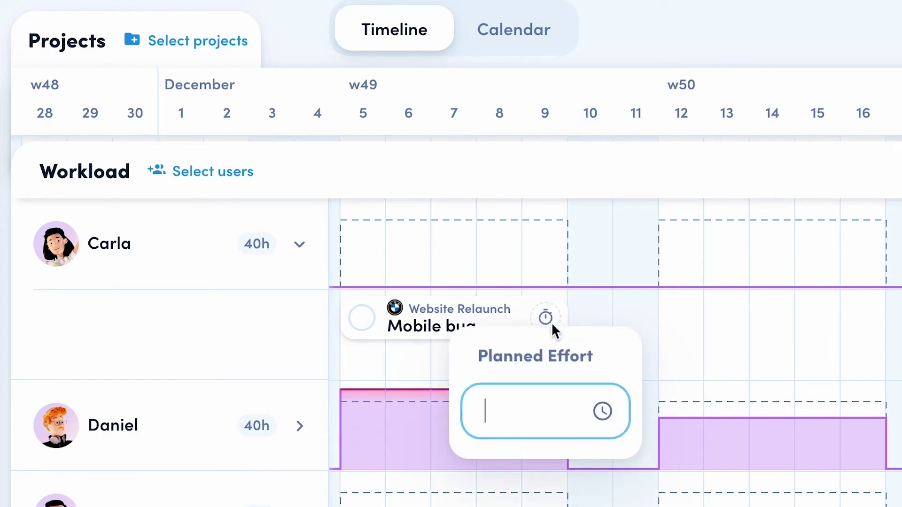
text(20h)
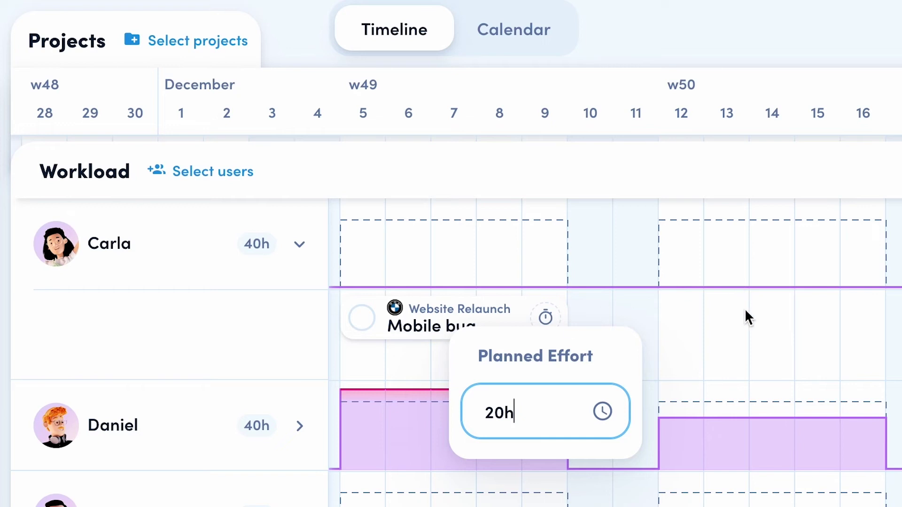
key(Return)
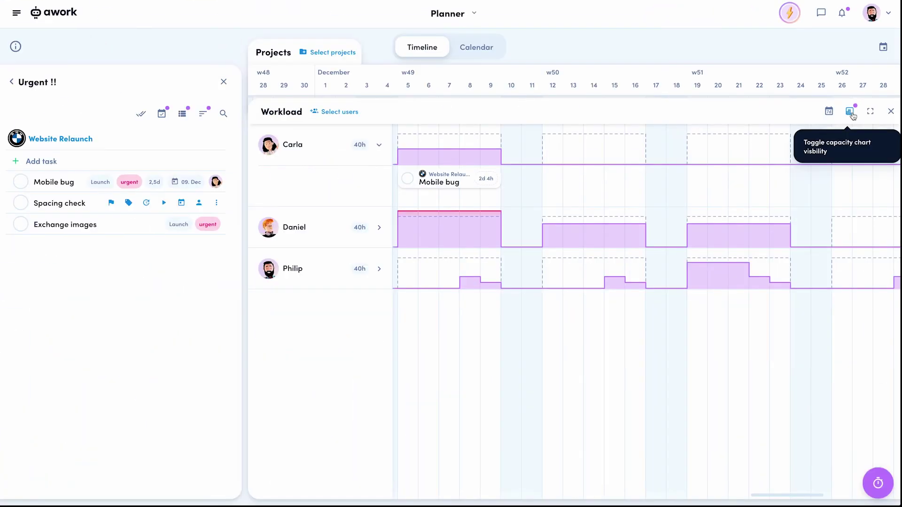
Step: Hide the capacity chart and give Philip a Vacation absence for 5–9 December
click(852, 113)
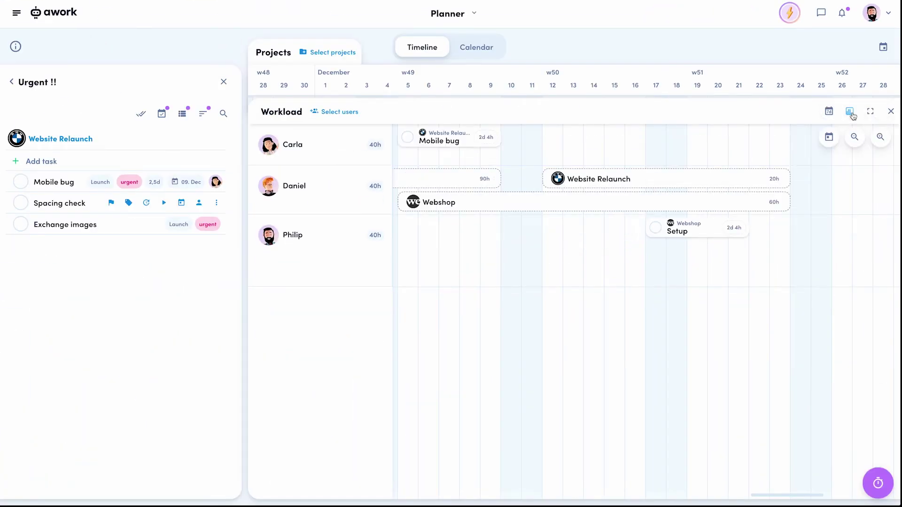
drag(412, 229, 492, 228)
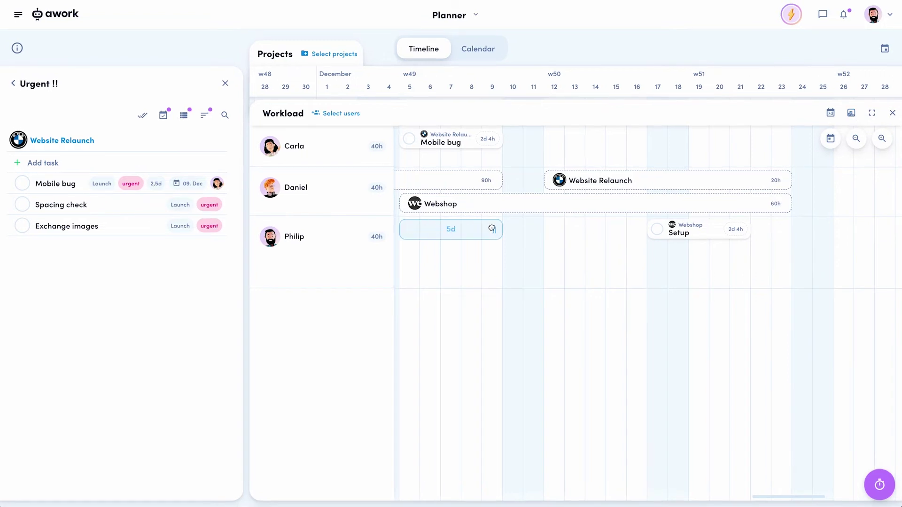
click(522, 229)
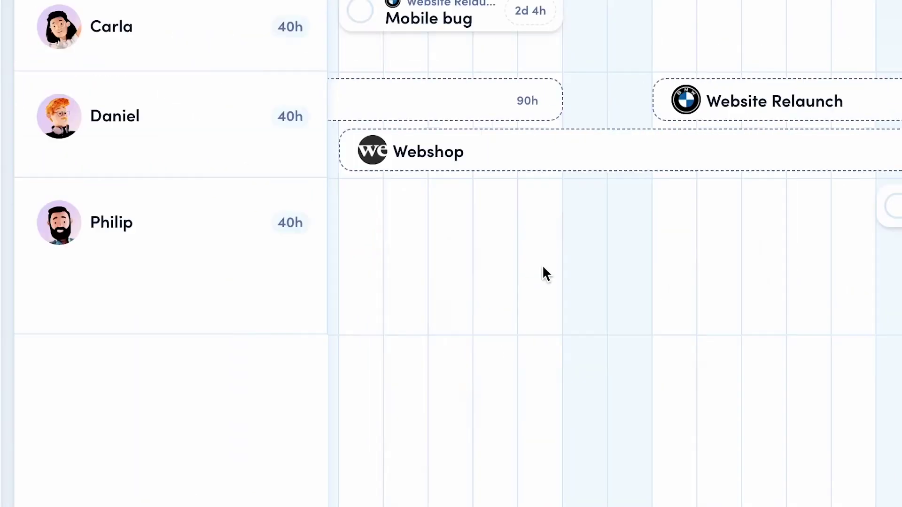
click(395, 289)
click(211, 345)
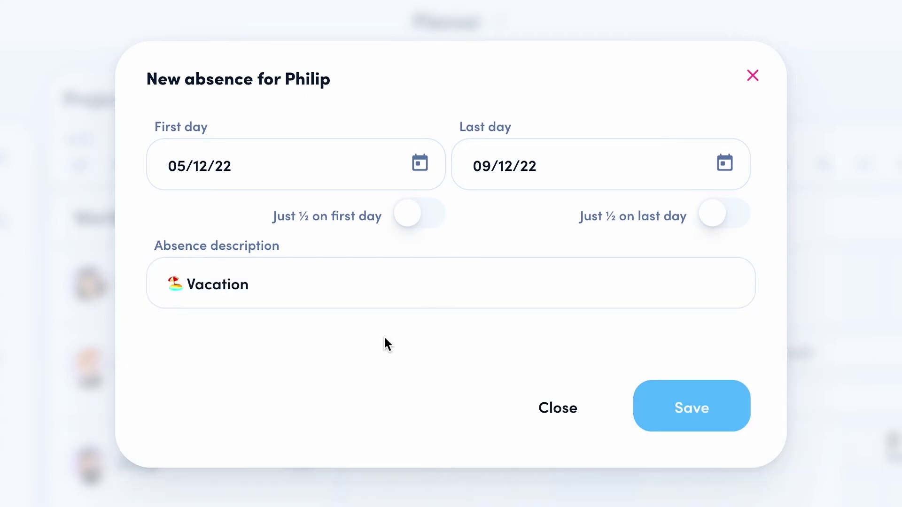
click(667, 406)
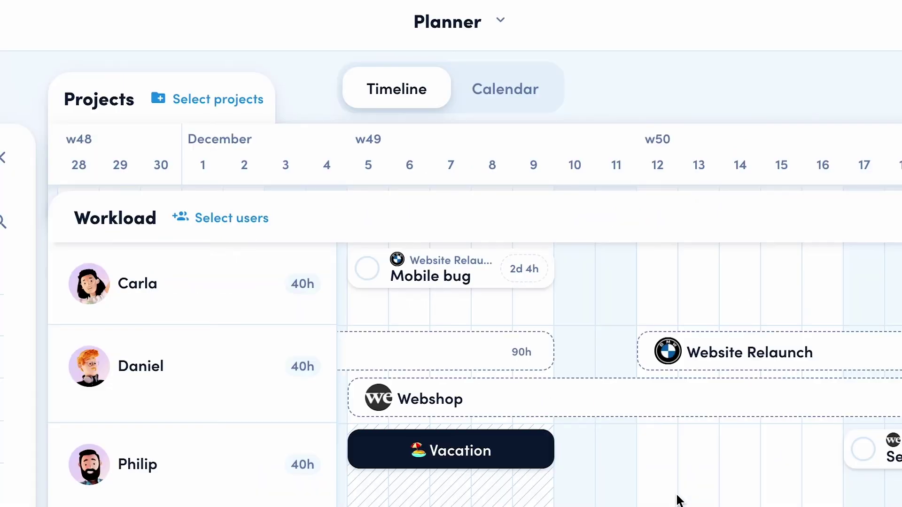
Step: Book 20h of Philip's week 50 for the Brand Strategy 2023 project
drag(310, 227, 449, 235)
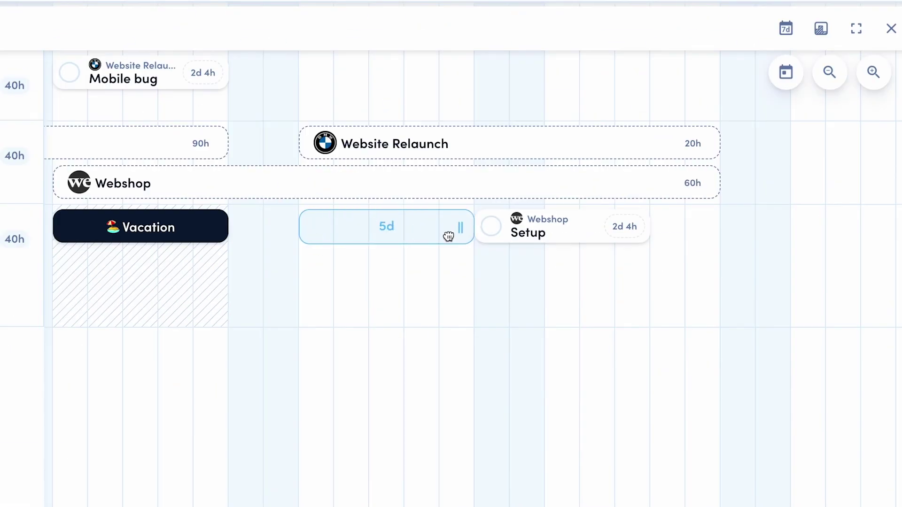
click(445, 379)
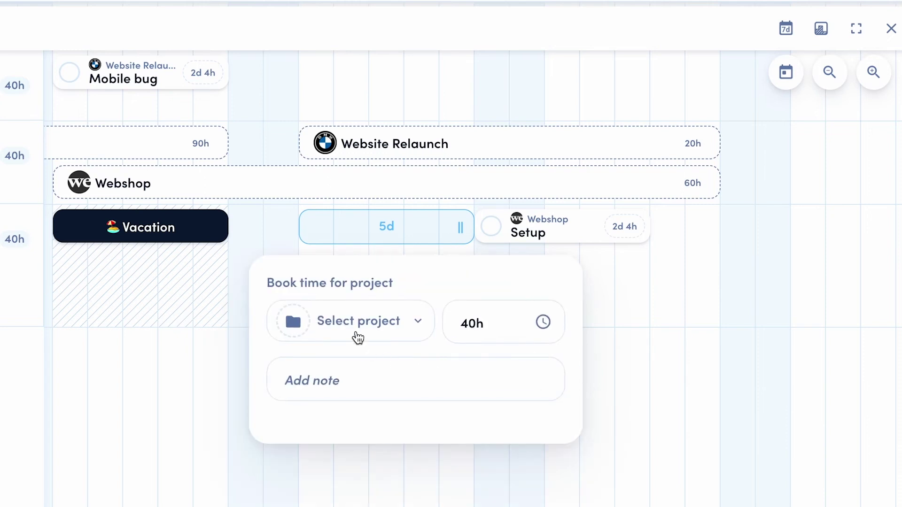
click(356, 321)
click(355, 349)
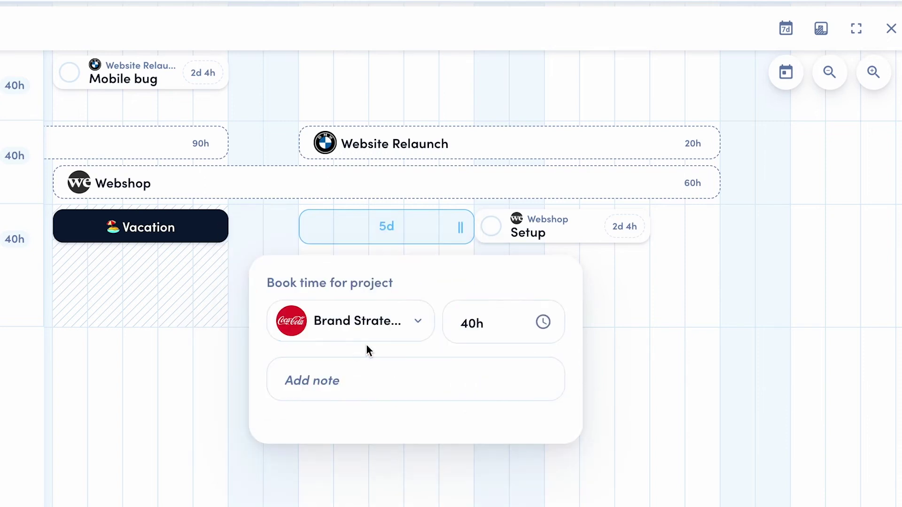
double_click(460, 324)
text(20)
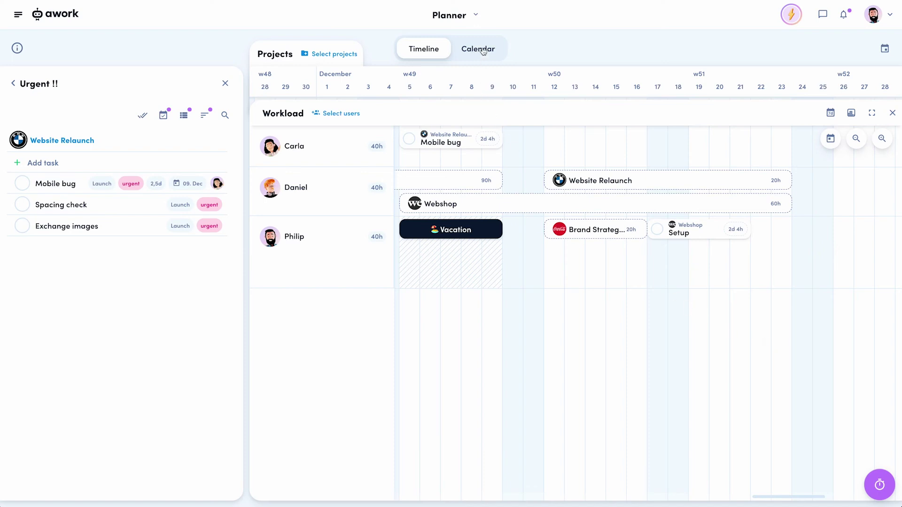
click(478, 49)
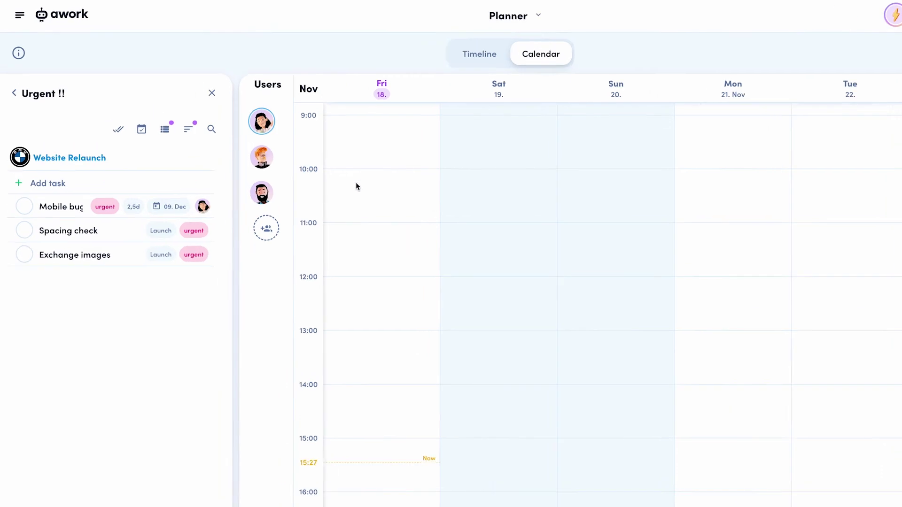
click(233, 172)
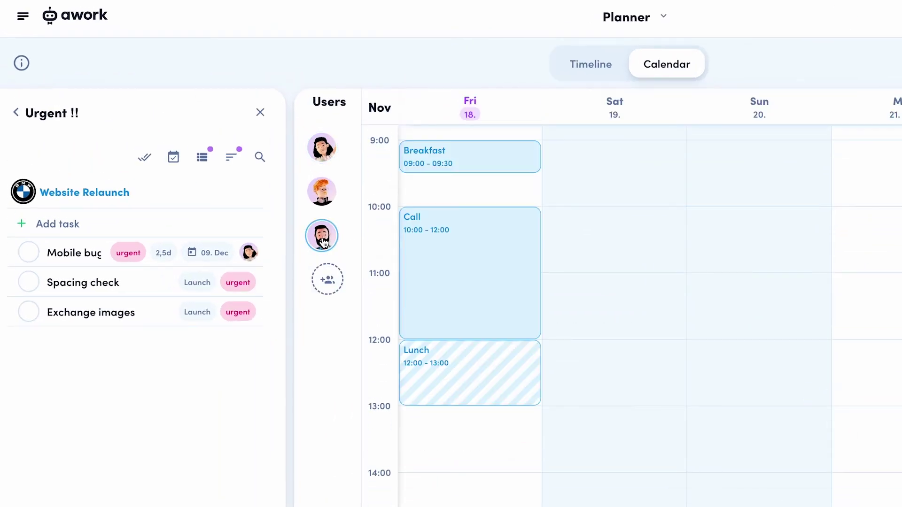
mouse_move(75, 255)
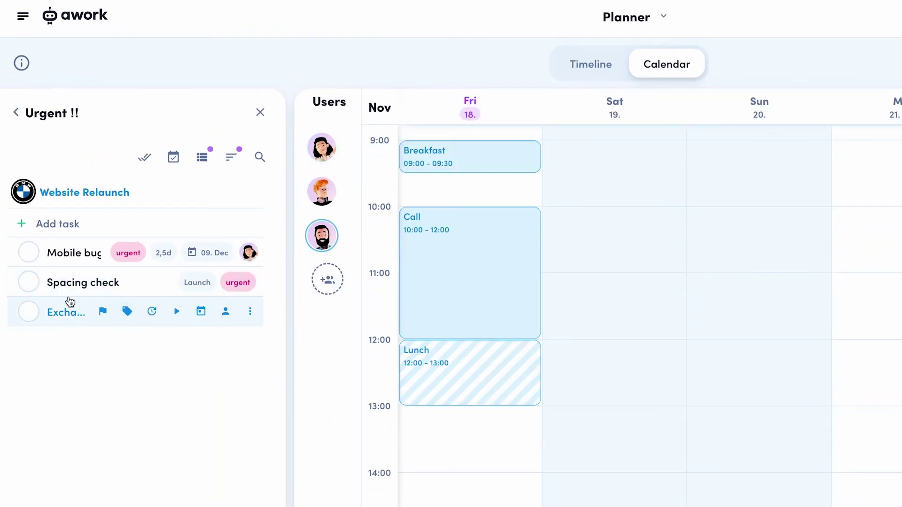
drag(70, 284, 657, 163)
drag(641, 197, 641, 244)
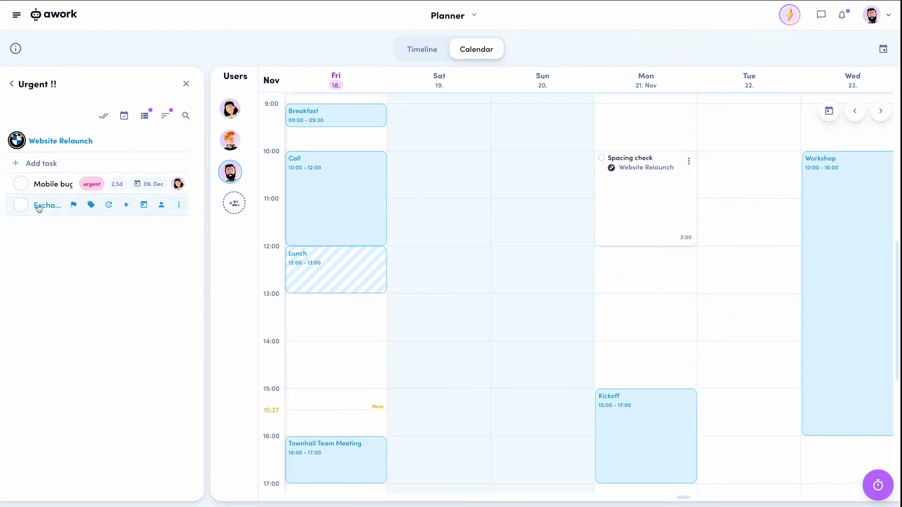
drag(46, 206, 749, 275)
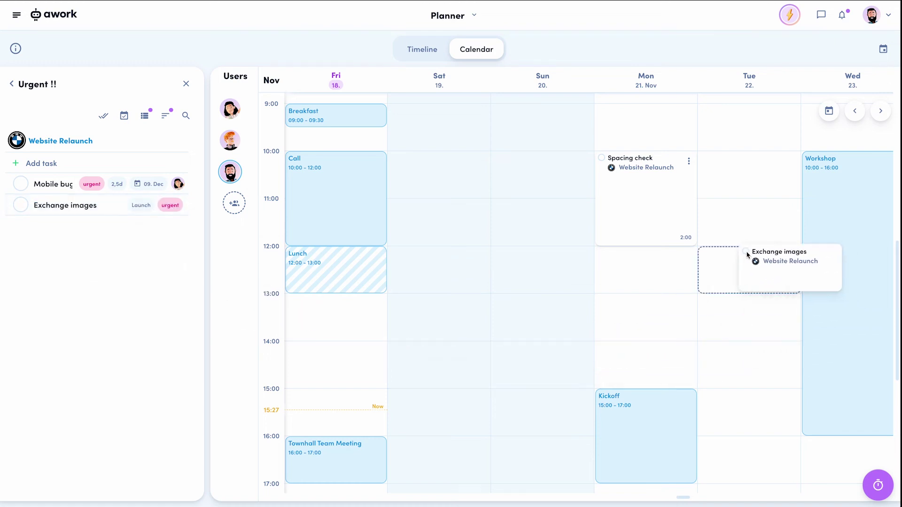
drag(751, 291, 753, 386)
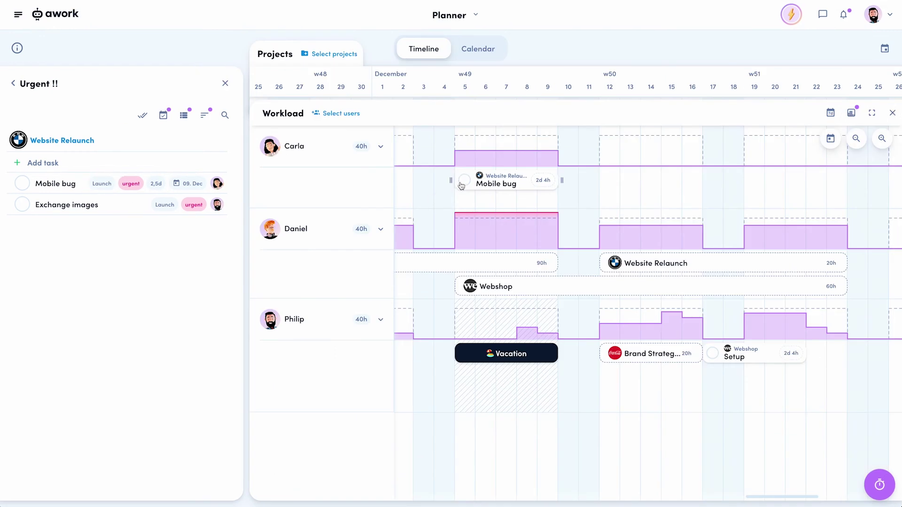
Step: Set the status of Carla's urgent Mobile bug card to Done
click(462, 182)
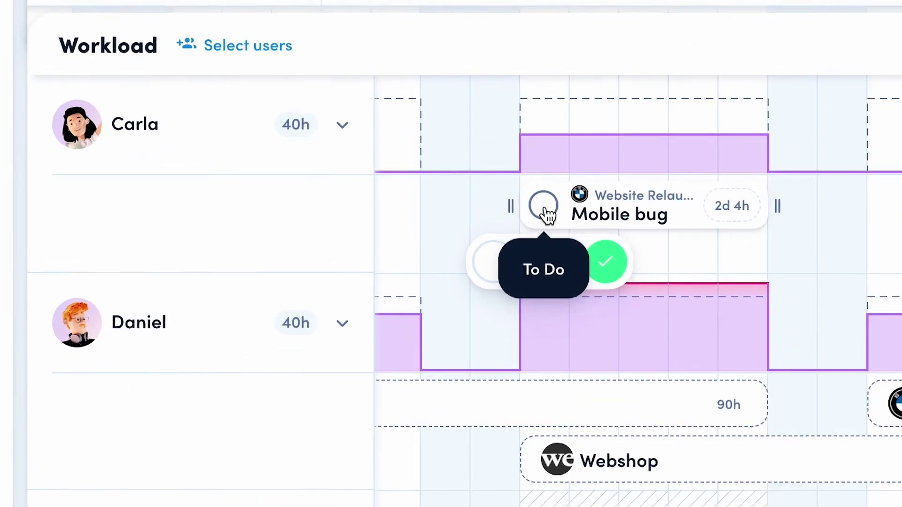
click(494, 197)
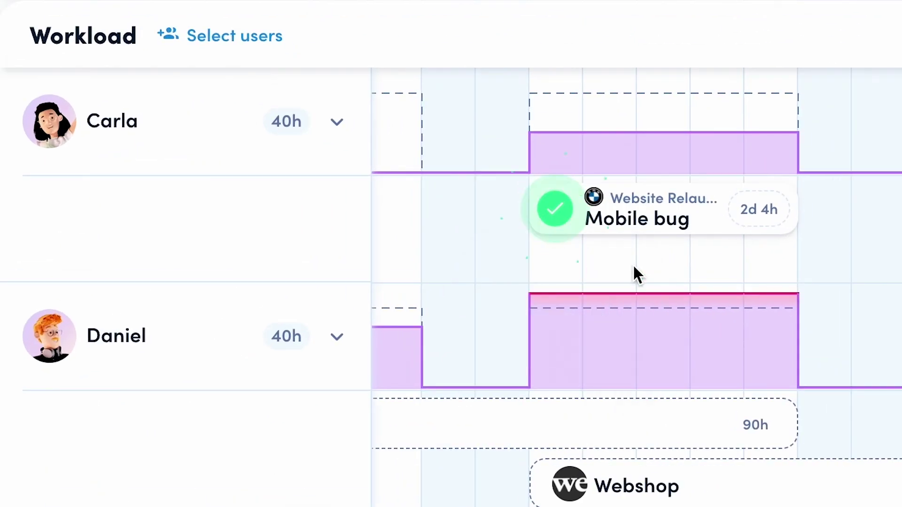